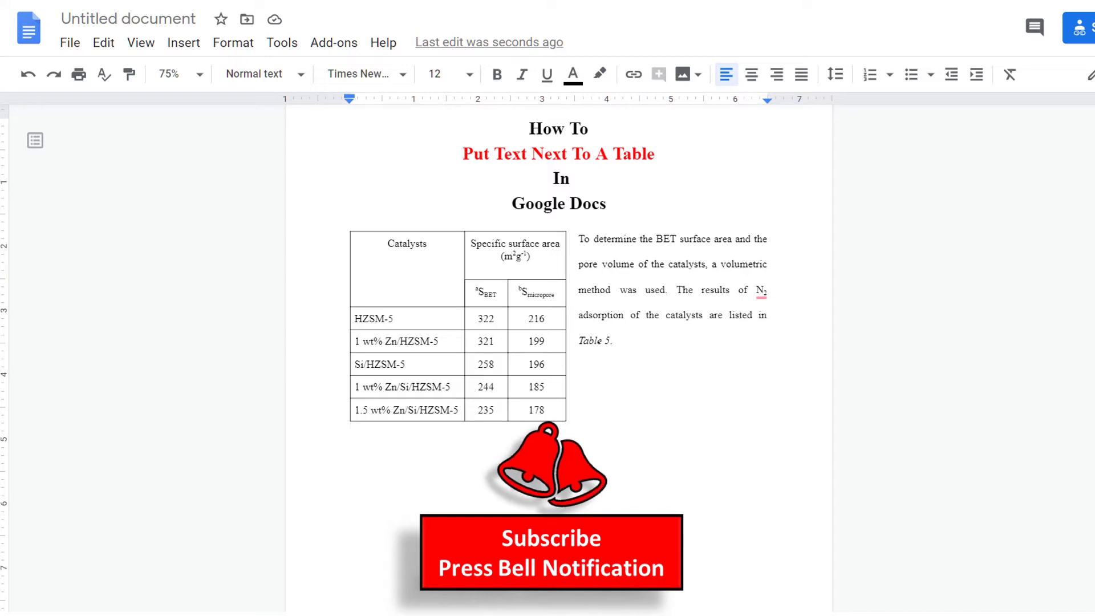
# Copy the entire Catalysts table and paste a duplicate below the original
pyautogui.moveTo(382, 252); pyautogui.dragTo(556, 404)
pyautogui.rightClick(530, 337)
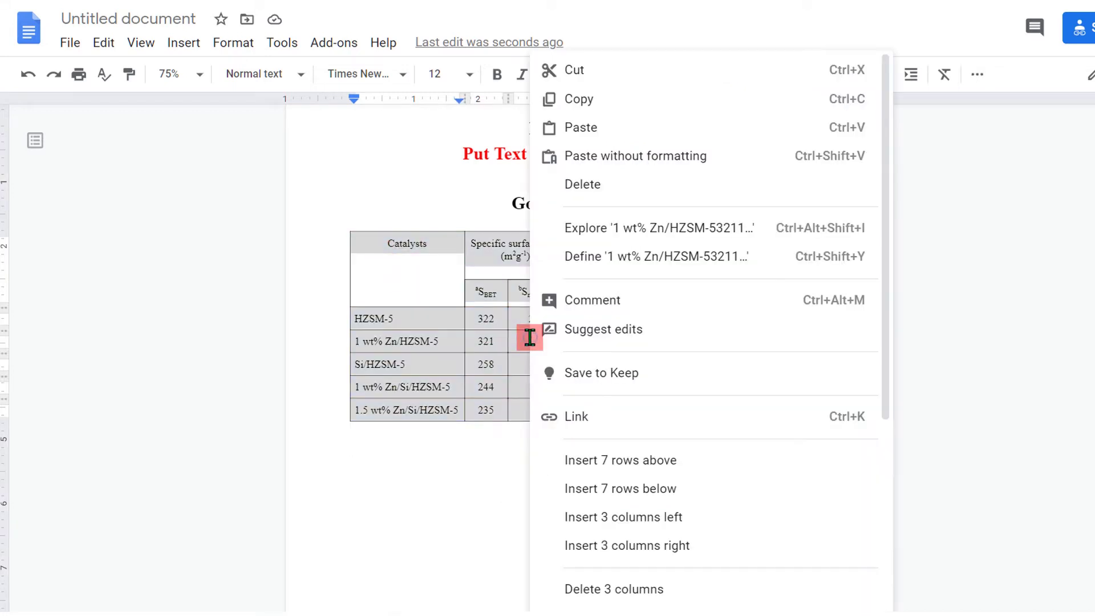
pyautogui.click(576, 98)
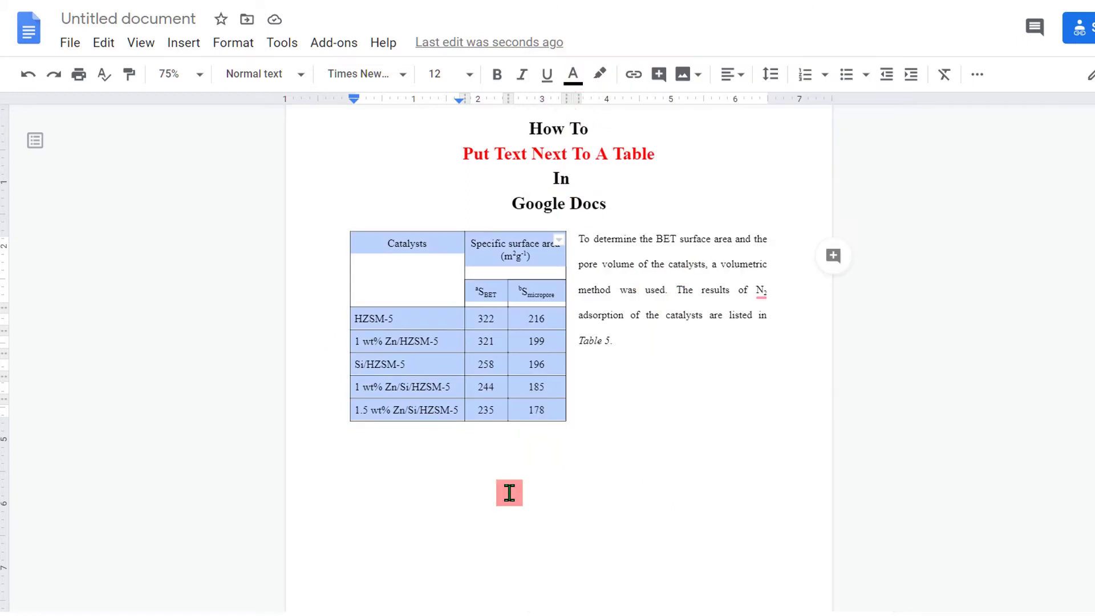
pyautogui.click(415, 483)
pyautogui.hotkey('ctrl', 'v')
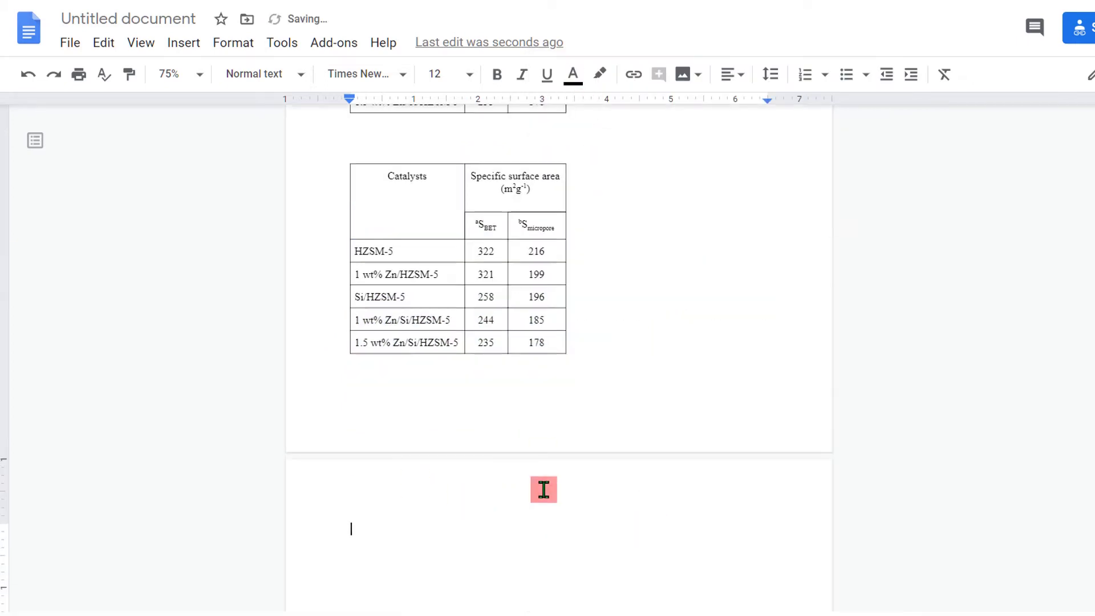
pyautogui.scroll(2, 622, 394)
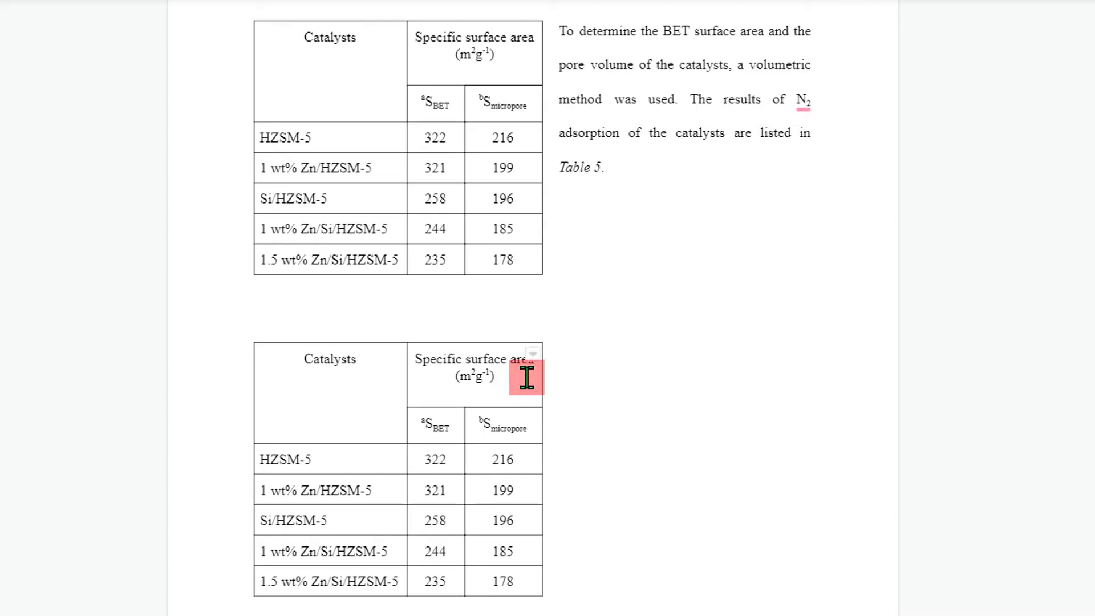
# Add empty columns to the right of the copied table's last header column
pyautogui.rightClick(526, 377)
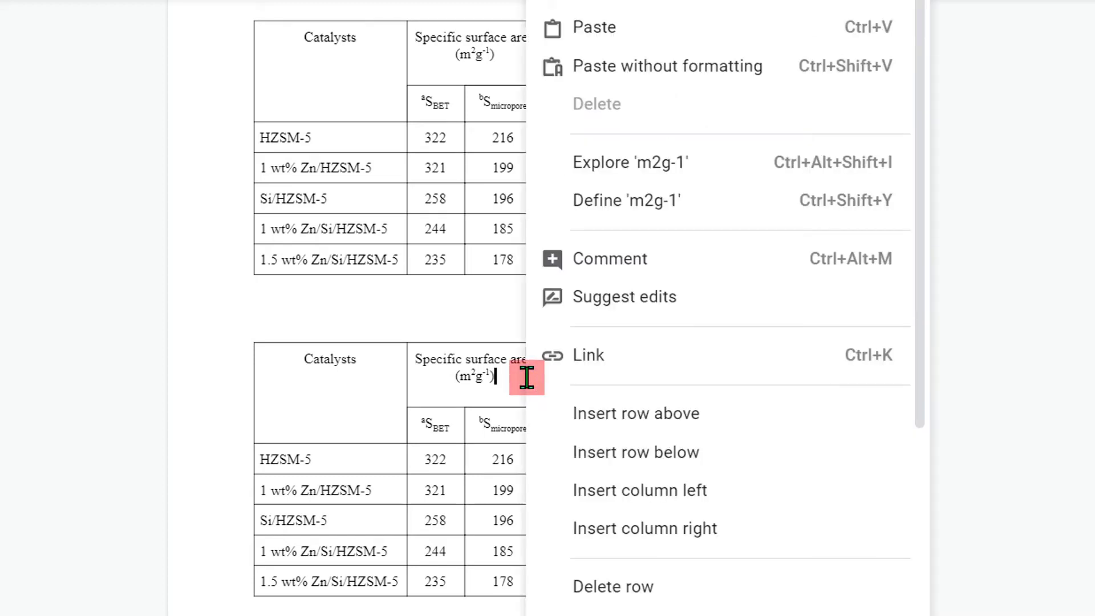
pyautogui.click(726, 545)
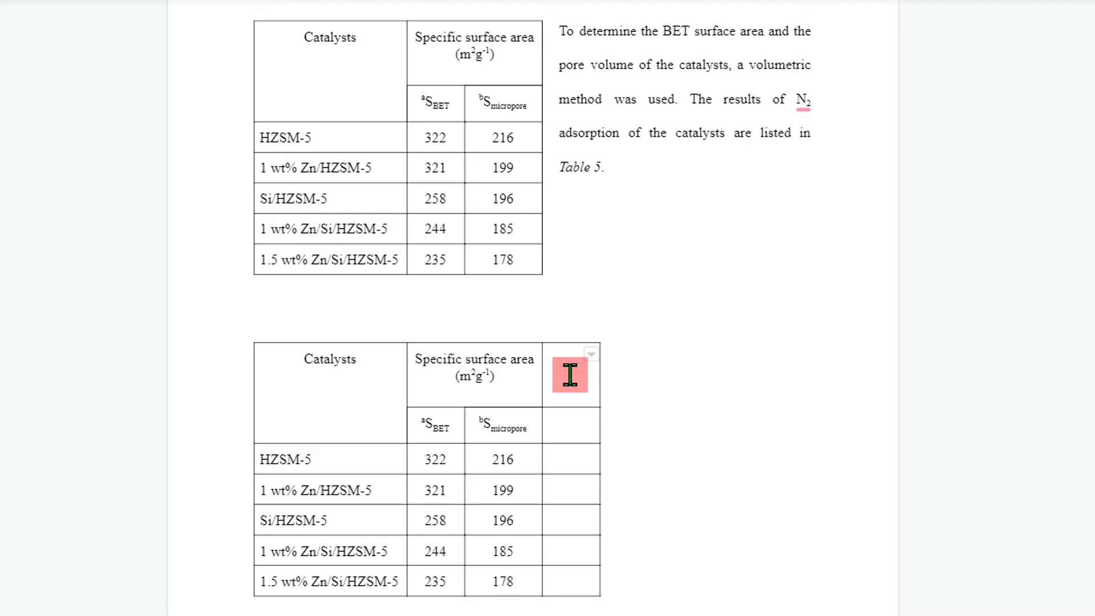
pyautogui.rightClick(570, 375)
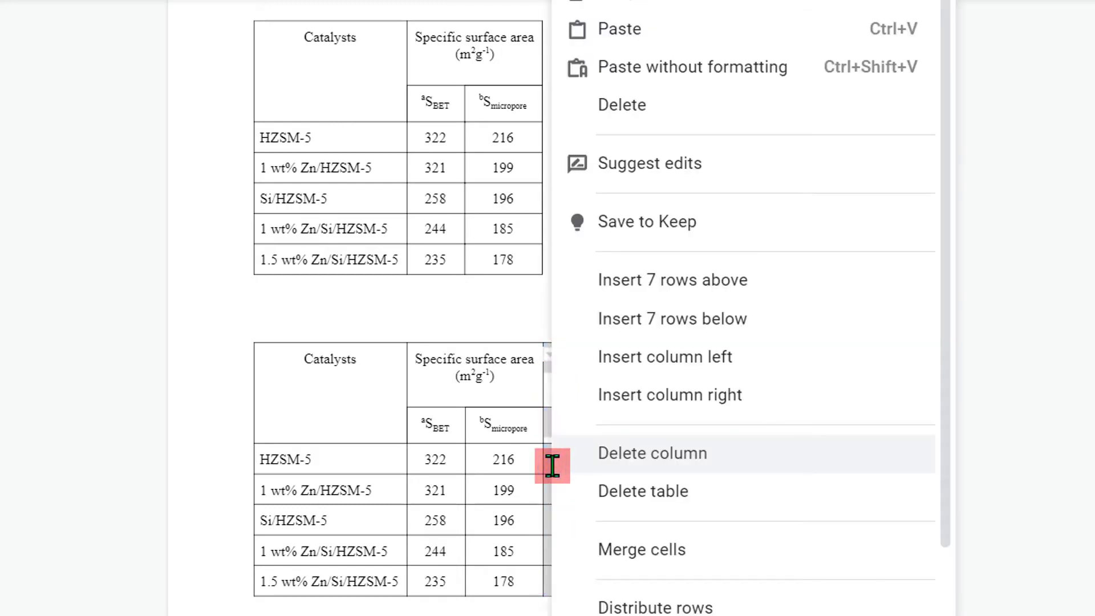
# Merge every cell of the copied table's wide right column into a single tall cell
pyautogui.click(644, 548)
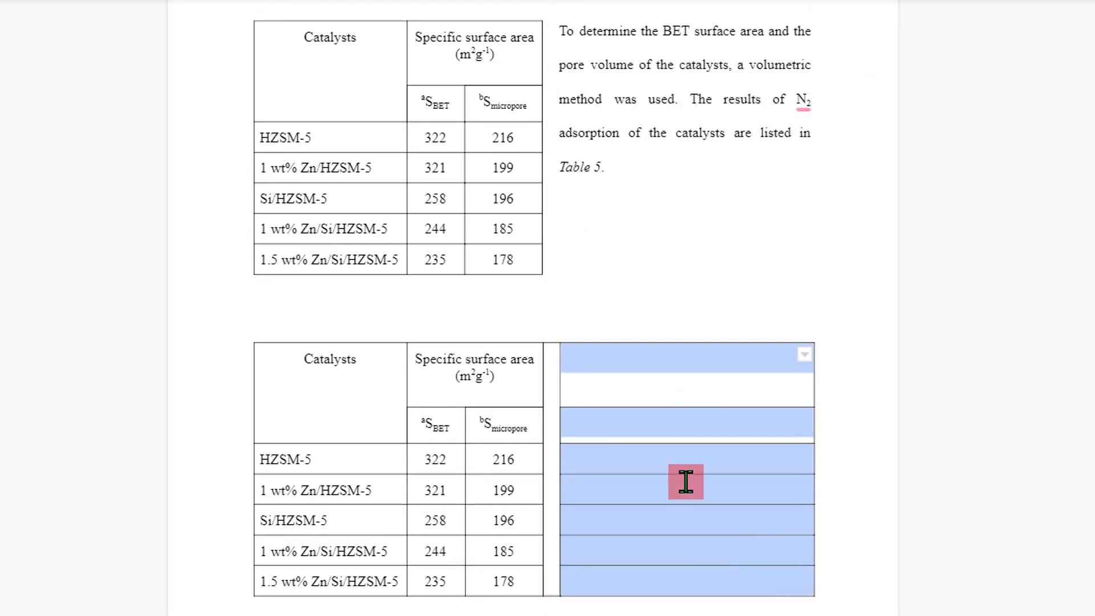
pyautogui.rightClick(684, 453)
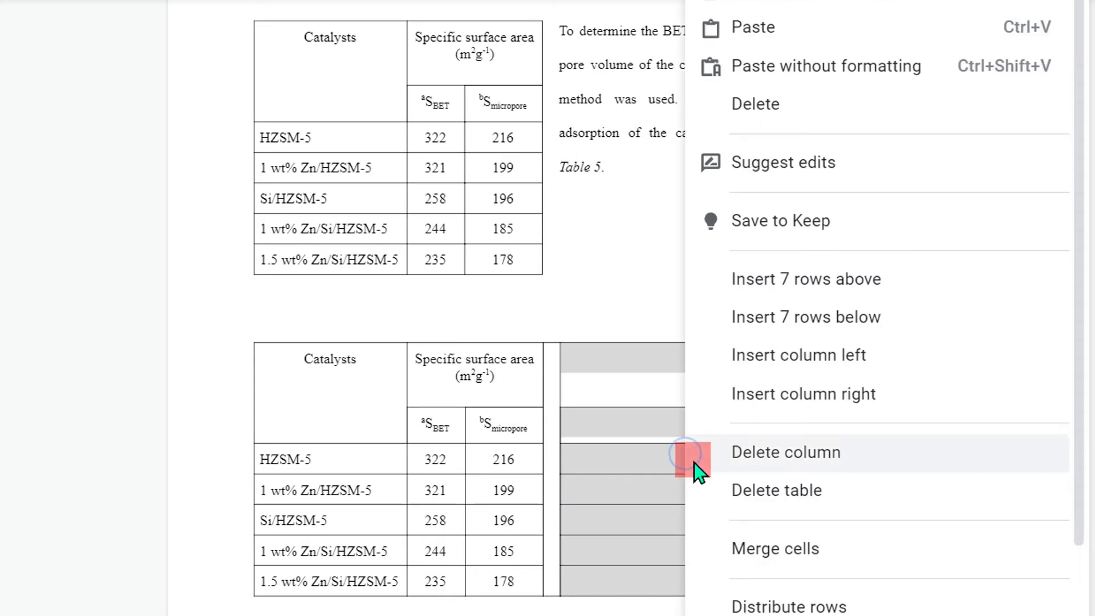
pyautogui.click(764, 545)
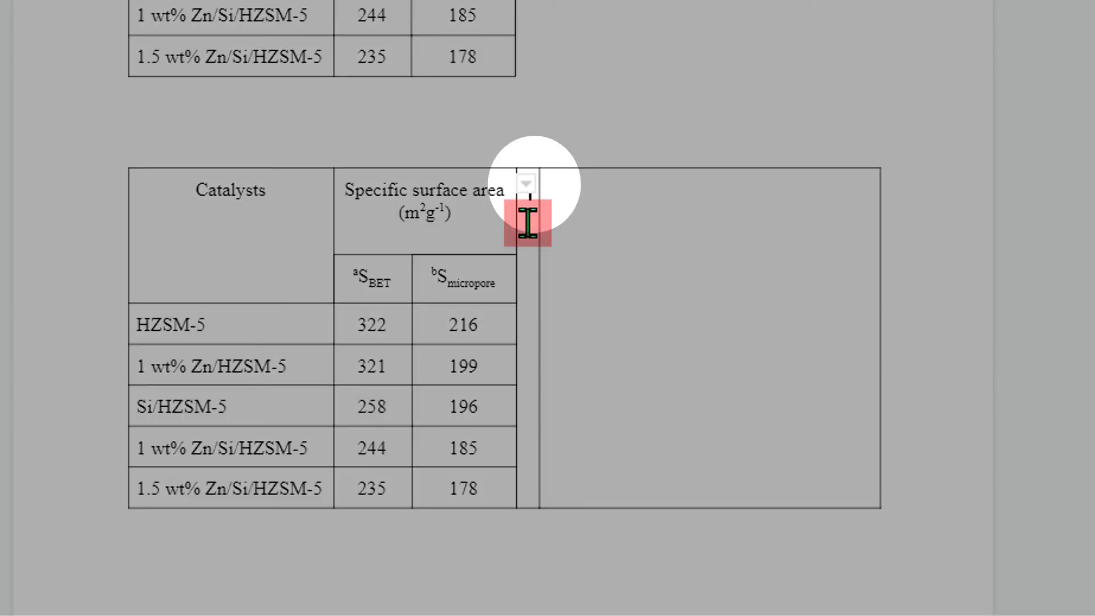
# Select all borders of the narrow spacer column and set their colour to white
pyautogui.click(526, 184)
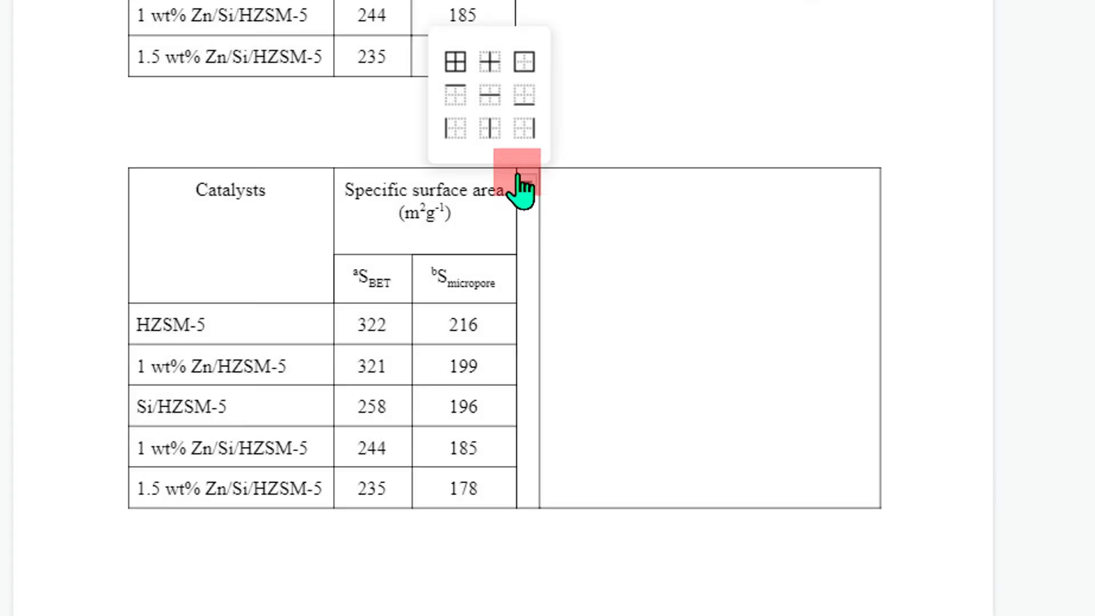
pyautogui.click(448, 63)
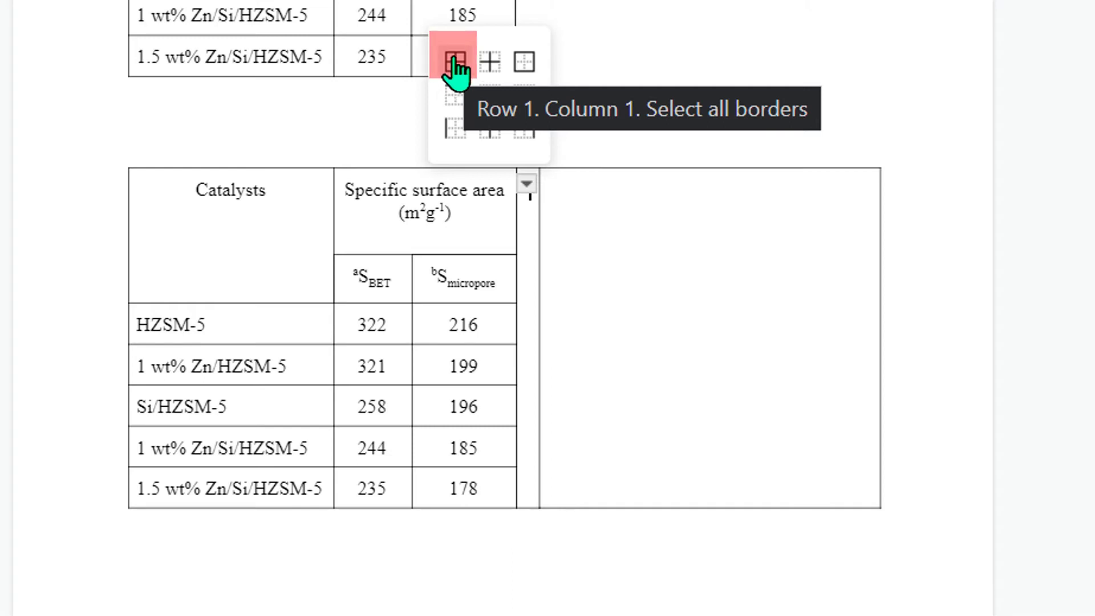
pyautogui.click(452, 64)
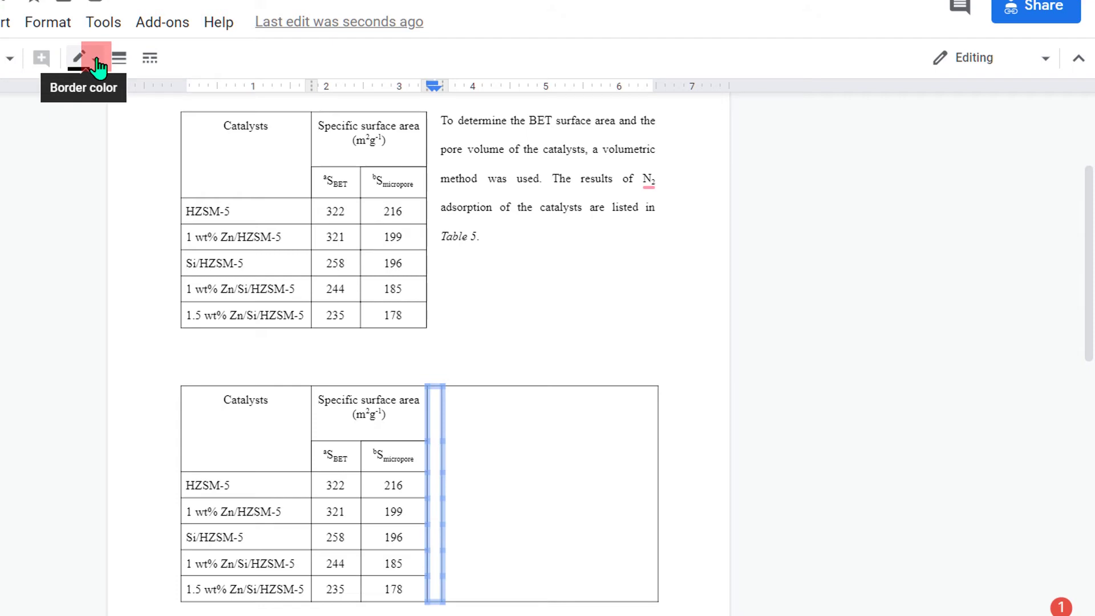
pyautogui.click(96, 58)
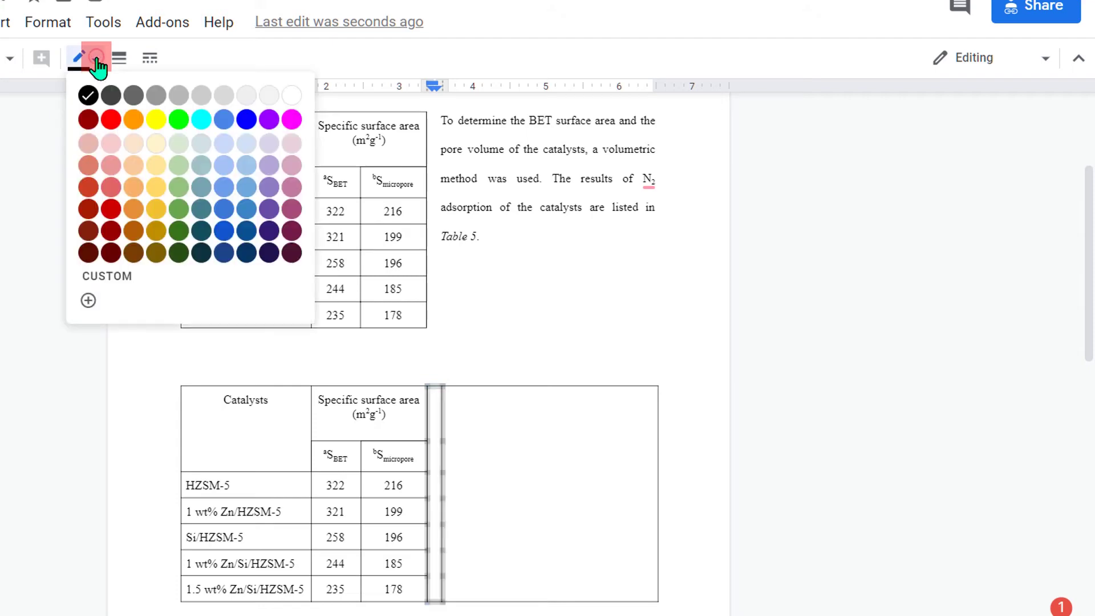
pyautogui.click(291, 102)
pyautogui.click(440, 608)
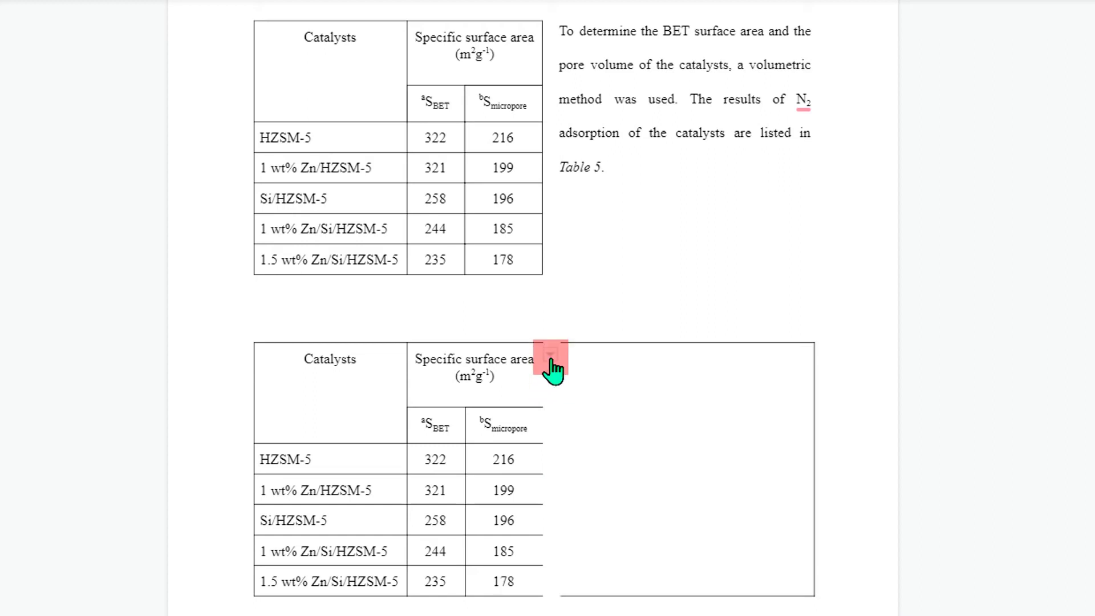
# Set the tall merged cell's border colour to white so its borders disappear
pyautogui.click(550, 356)
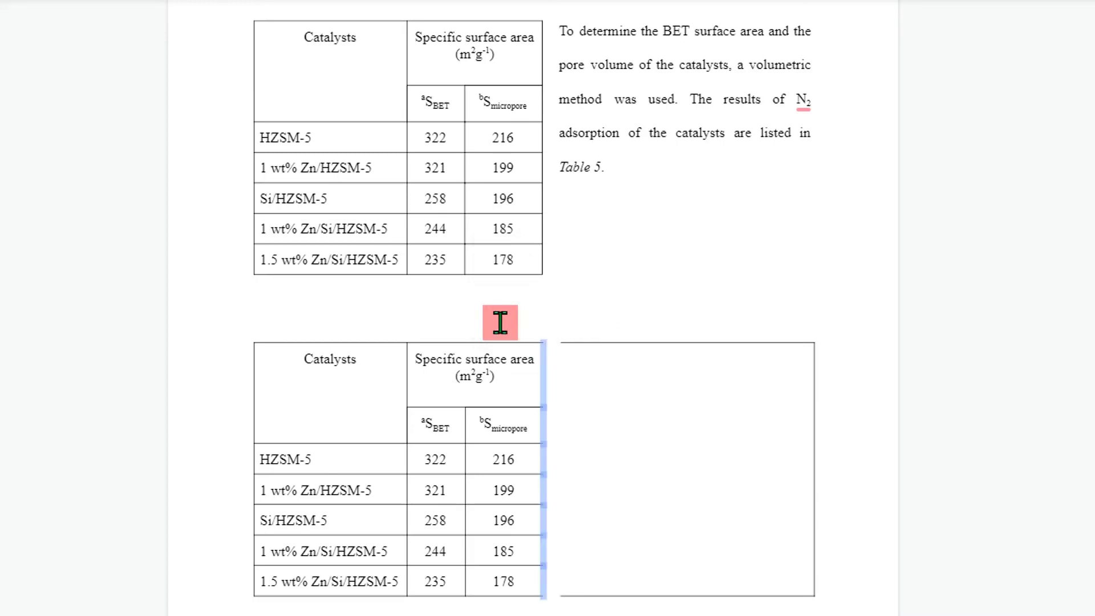
pyautogui.click(500, 331)
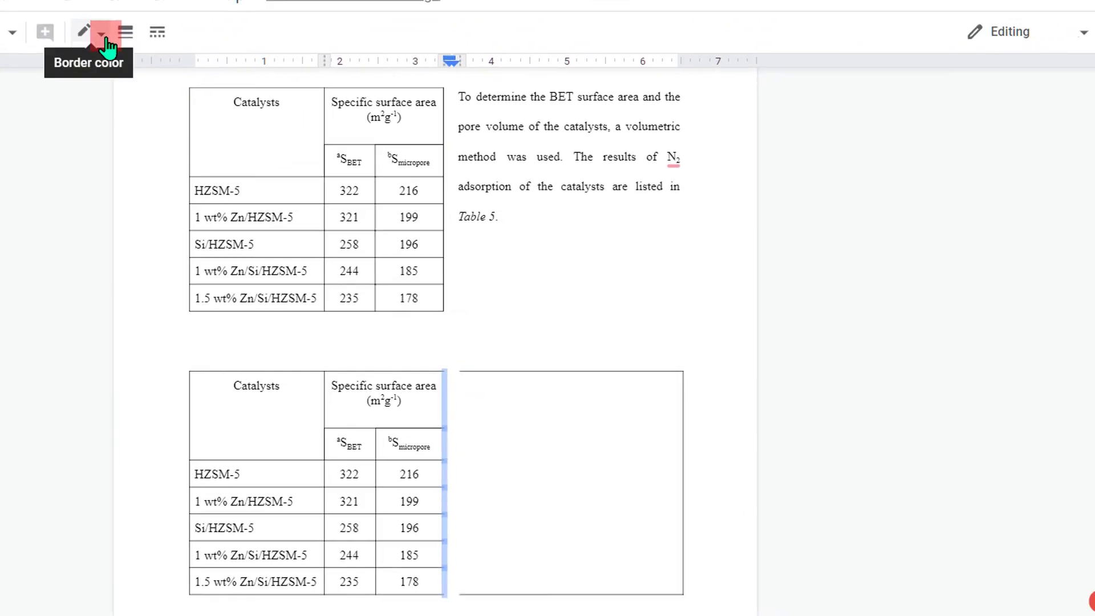
pyautogui.click(95, 28)
pyautogui.click(81, 91)
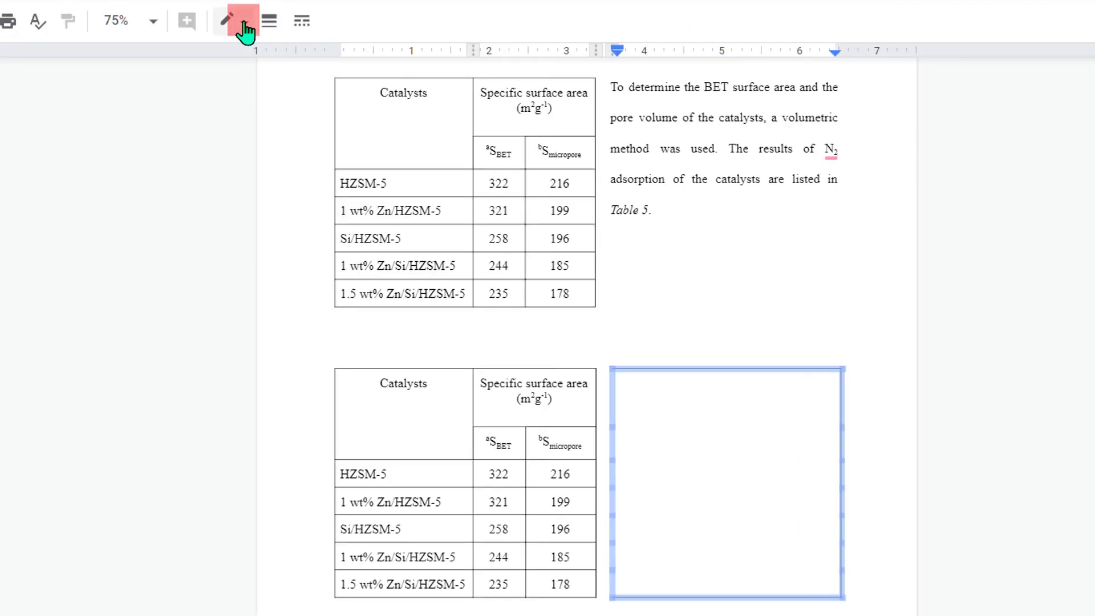
pyautogui.moveTo(245, 27); pyautogui.dragTo(453, 61)
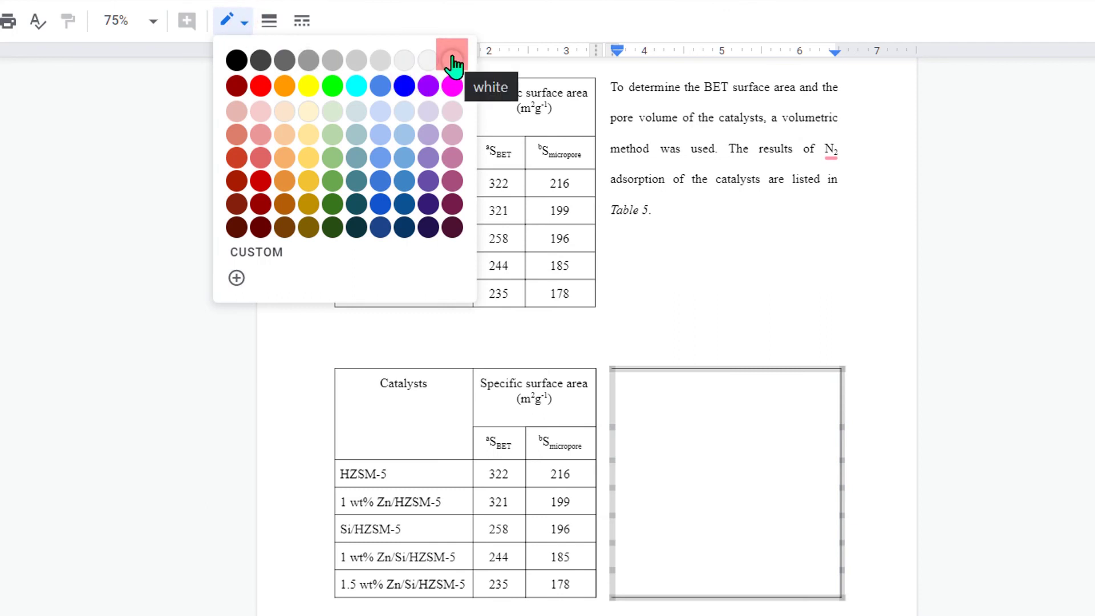
pyautogui.click(453, 62)
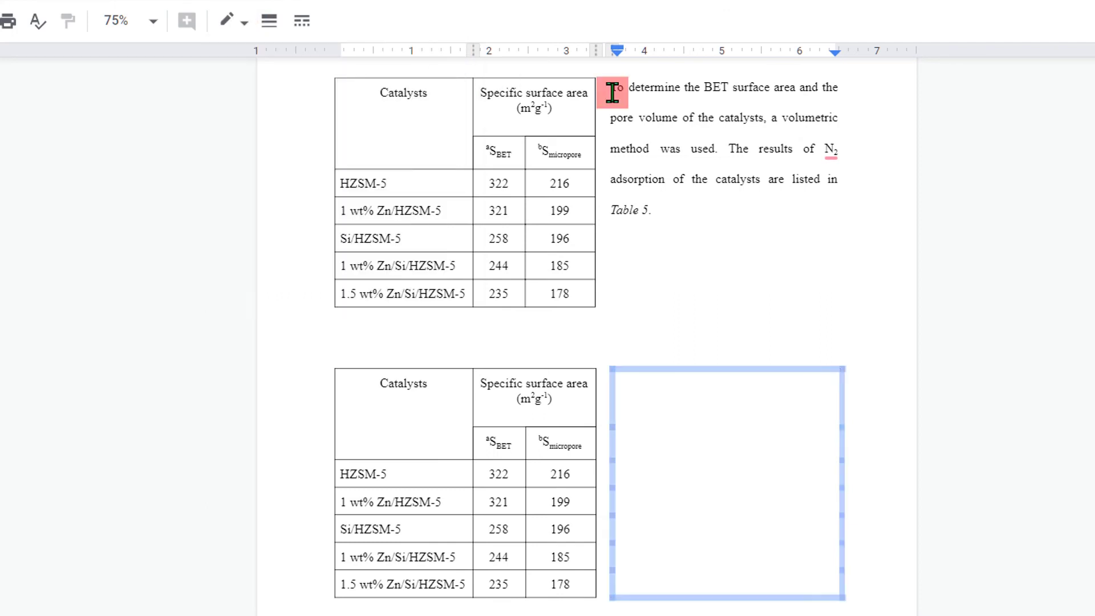
# Paste the BET paragraph from beside the first table into the tall cell
pyautogui.moveTo(612, 100); pyautogui.dragTo(705, 51)
pyautogui.hotkey('ctrl', 'c')
pyautogui.click(702, 394)
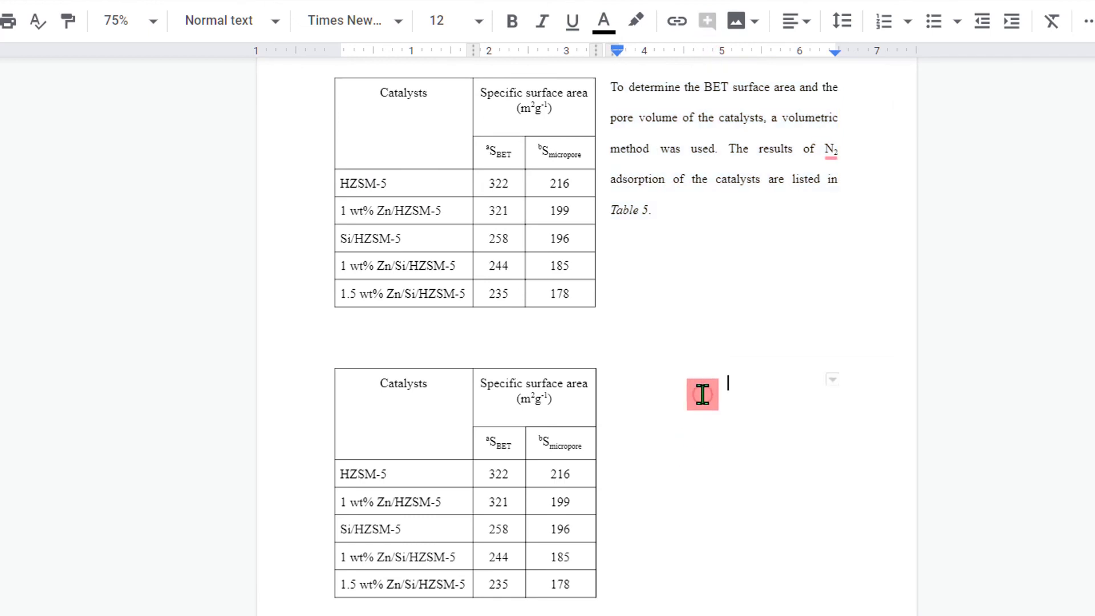
pyautogui.rightClick(709, 383)
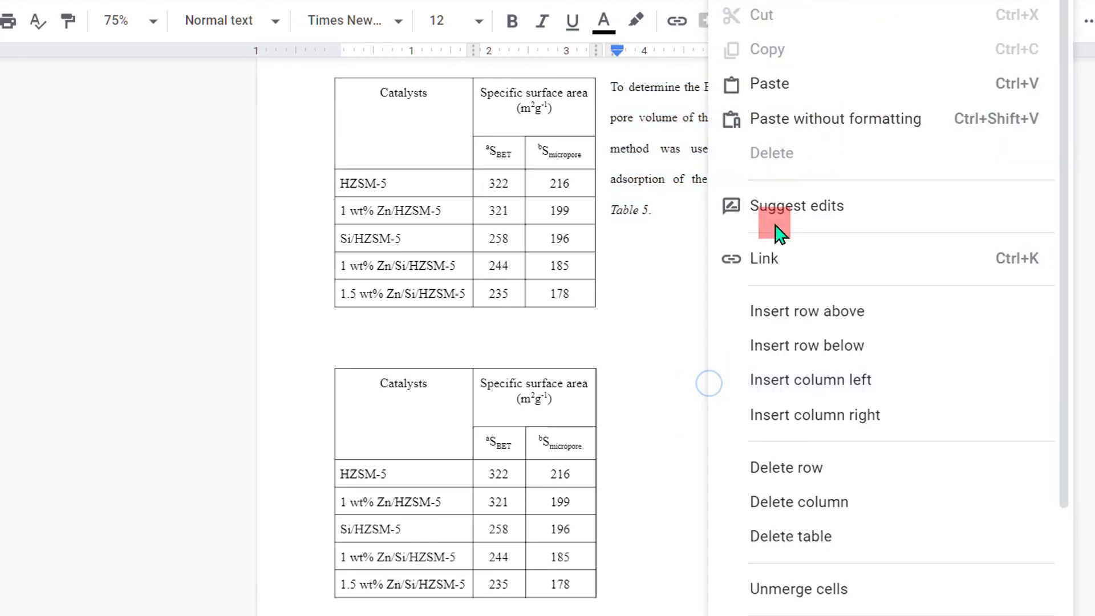
pyautogui.click(734, 84)
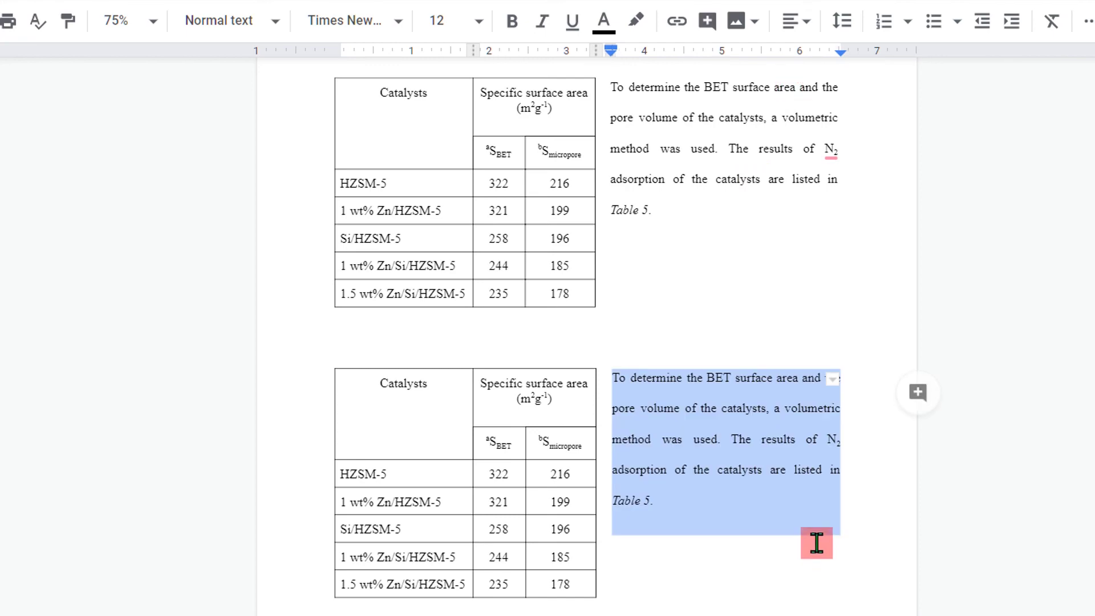
pyautogui.click(707, 501)
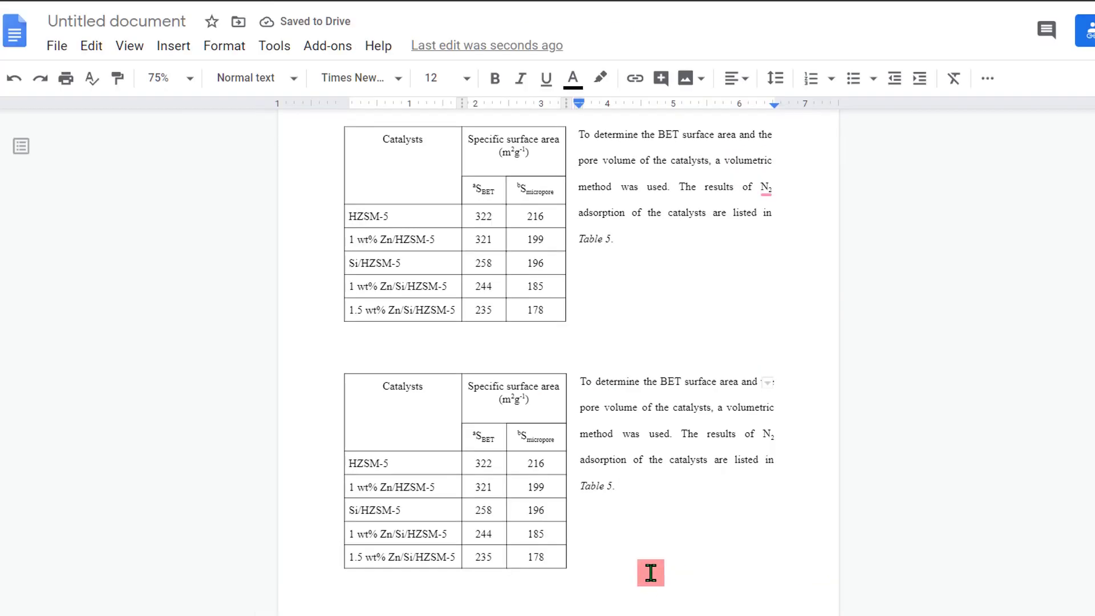